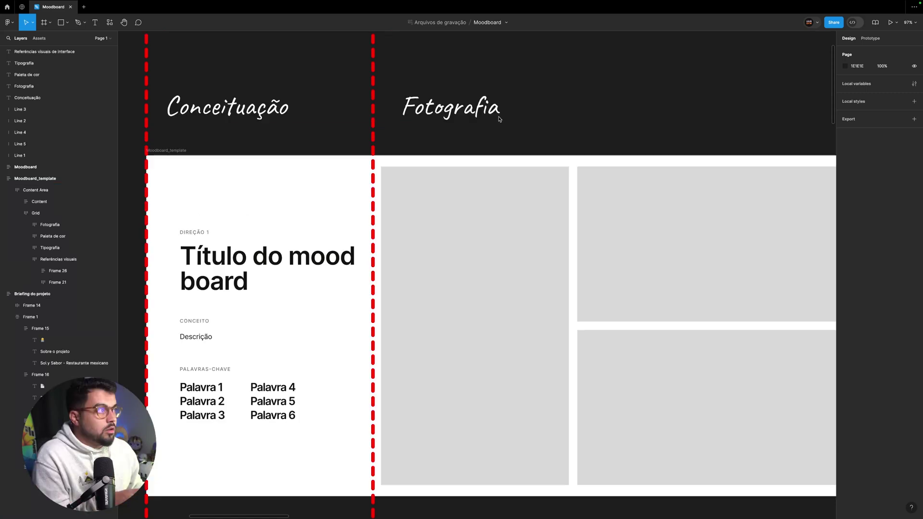
Review the moodboard template's sections from Fotografia through Paleta de cor and Tipografia to Referências visuais de interface.
scroll(499, 119, right, 5)
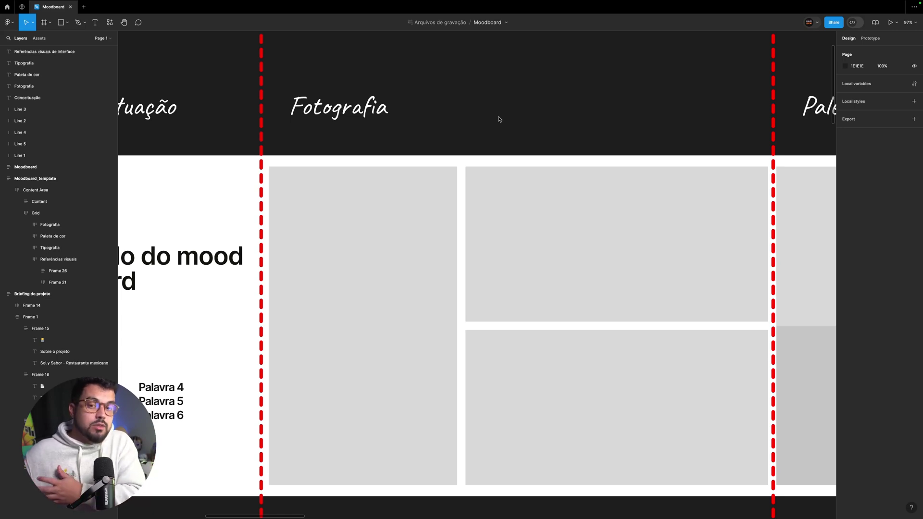
scroll(499, 119, right, 10)
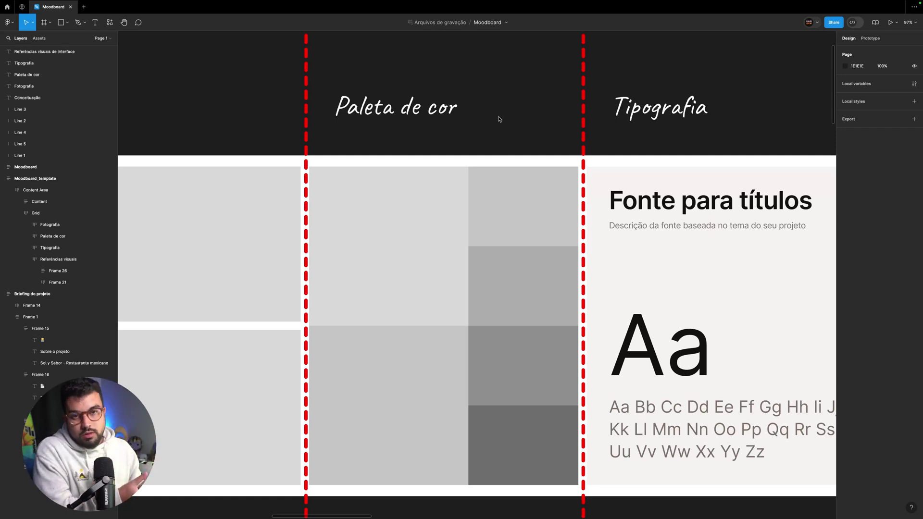
scroll(500, 120, right, 10)
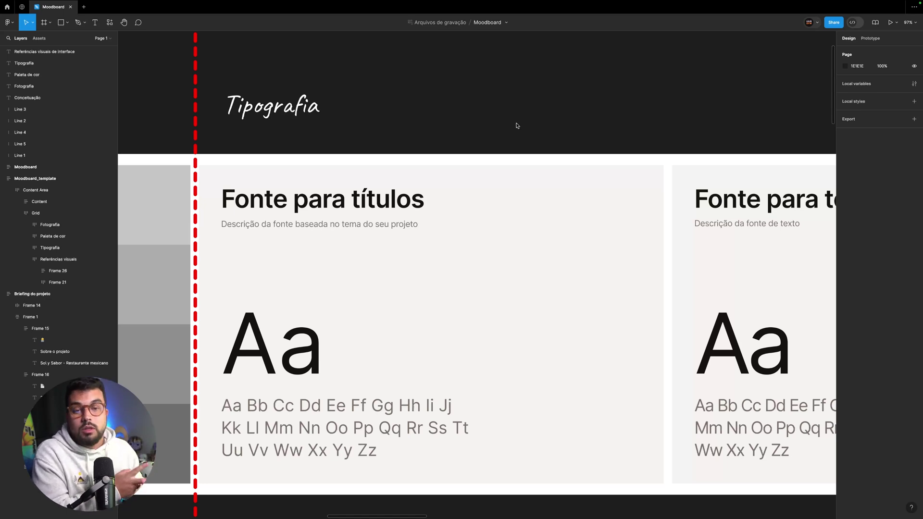
scroll(517, 126, down, 1)
scroll(517, 125, right, 1)
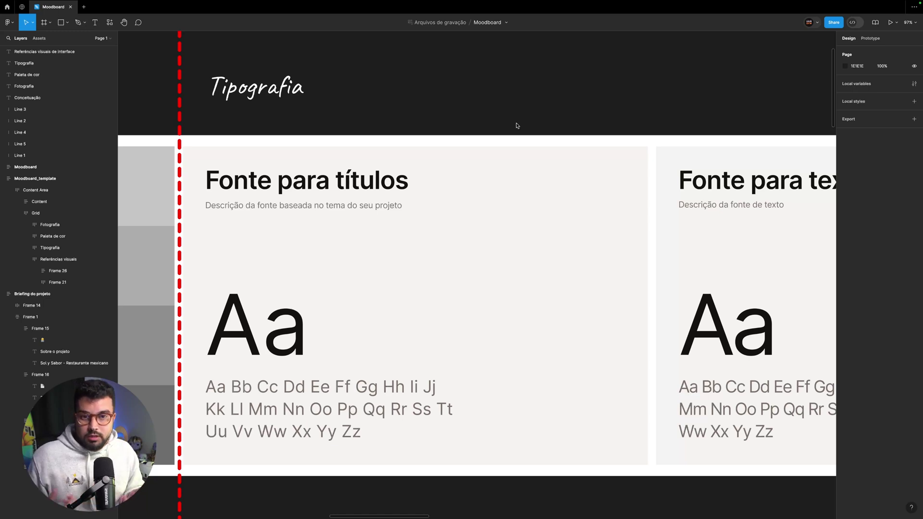
scroll(516, 125, right, 5)
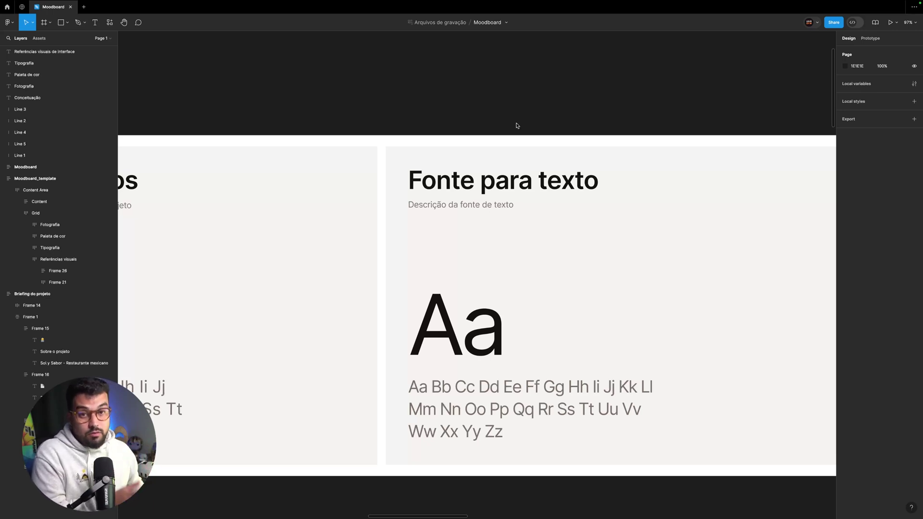
scroll(517, 125, right, 10)
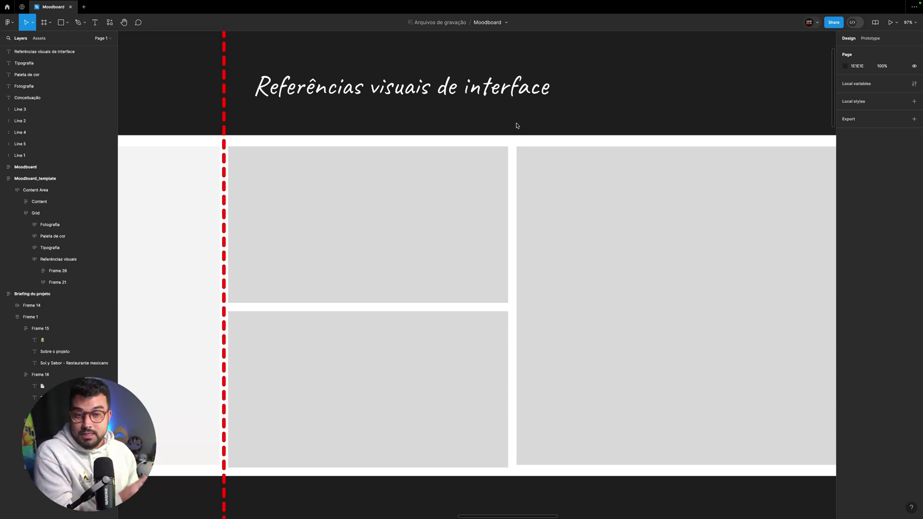
Read the Briefing do Projeto from its heading through the Sobre o projeto, Descrição do projeto and Público alvo sections.
key(shift+1)
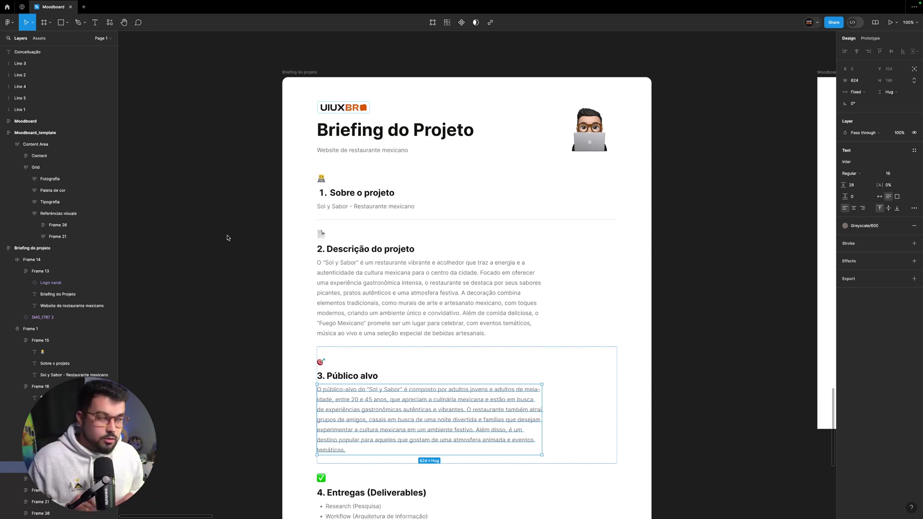
scroll(227, 238, down, 1)
scroll(228, 238, right, 1)
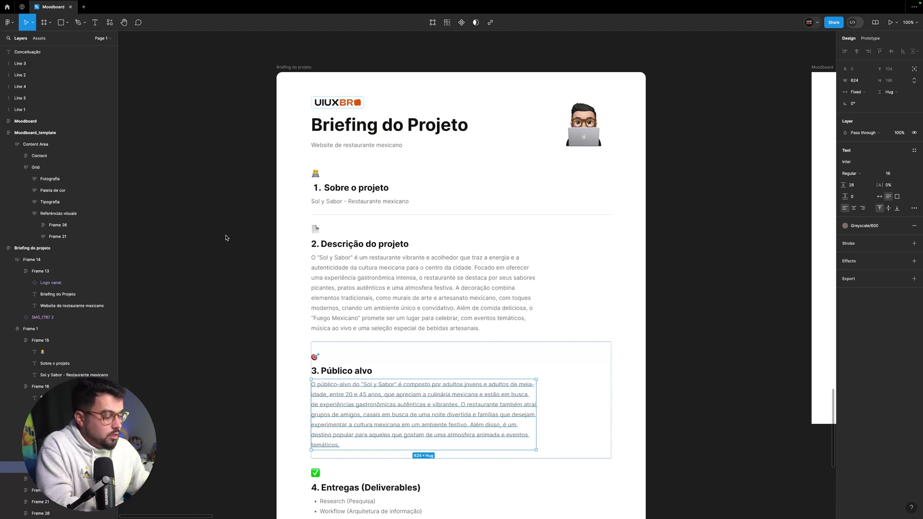
key(ctrl+plus)
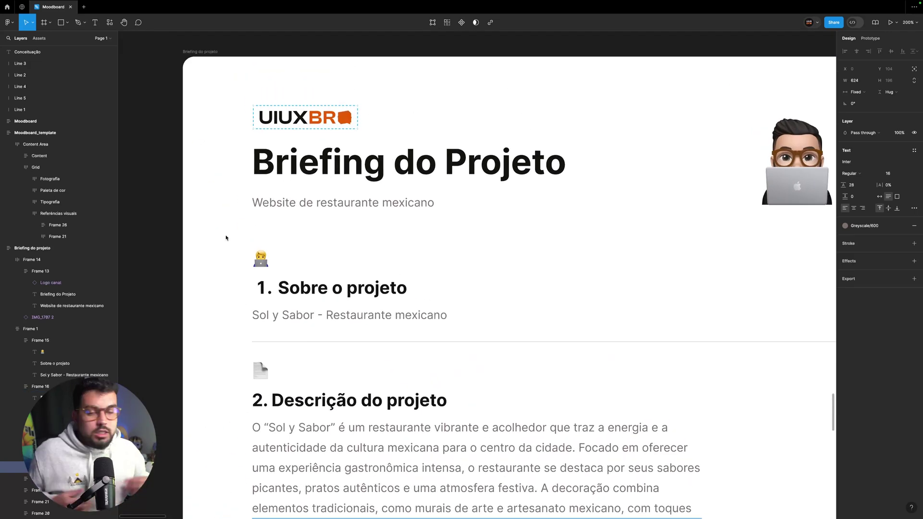
scroll(226, 237, down, 3)
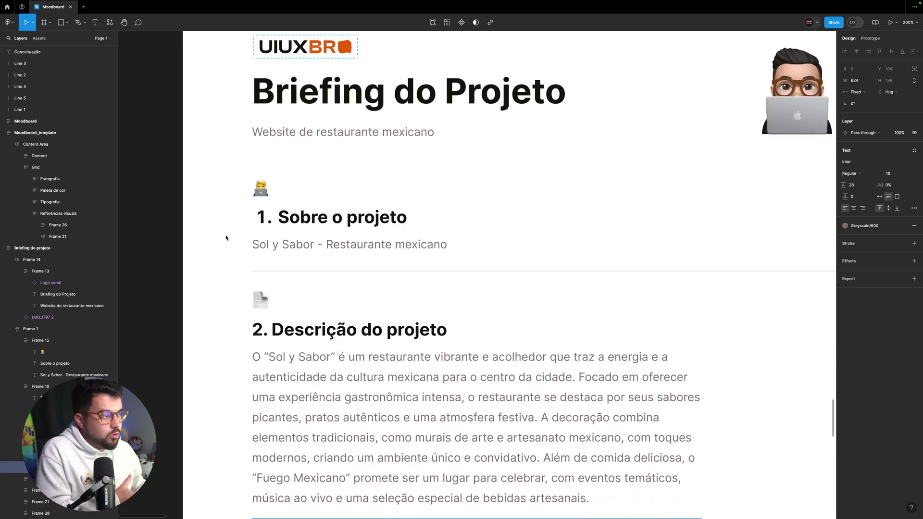
scroll(264, 216, down, 1)
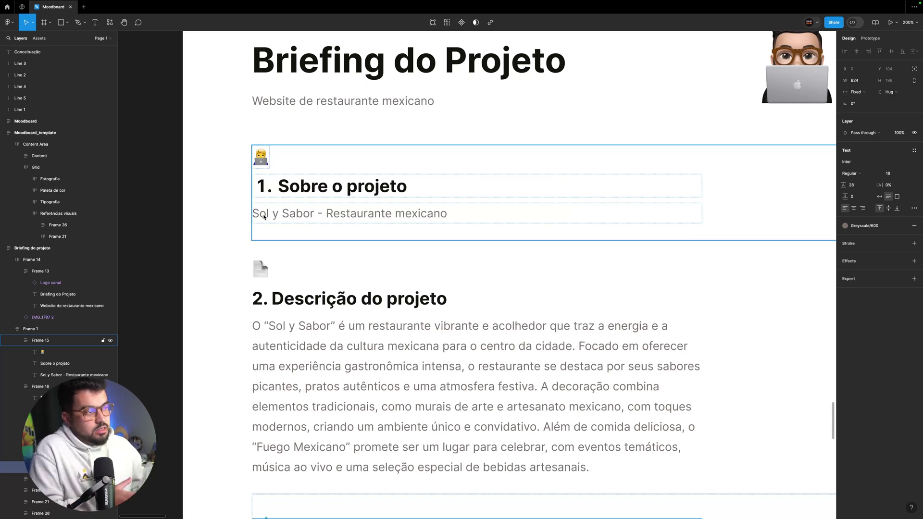
scroll(277, 222, down, 3)
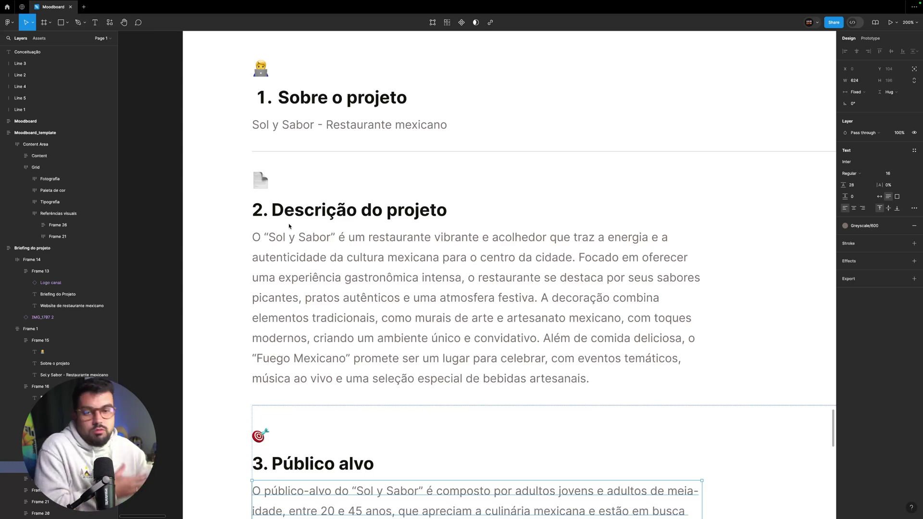
scroll(309, 266, down, 5)
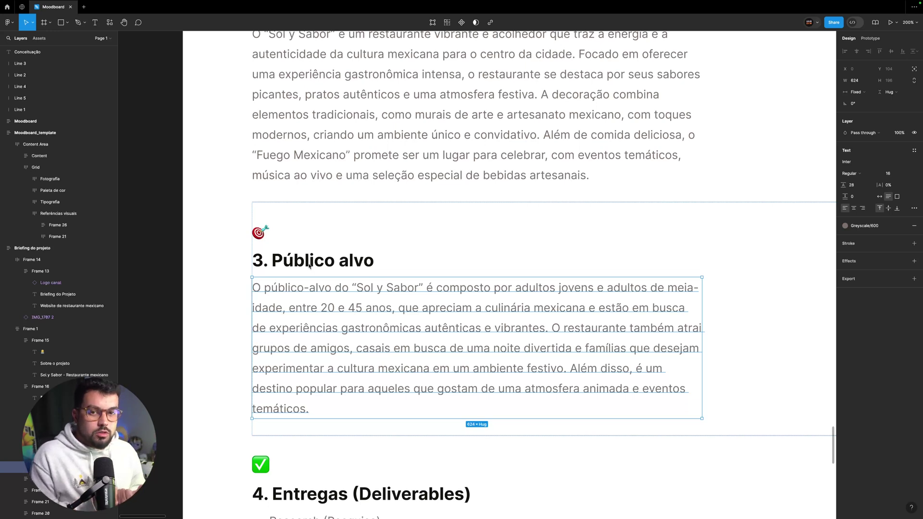
Read the briefing's Entregas, Tom, Competidores and Linha Visual sections, clearing the current selection.
scroll(309, 264, down, 5)
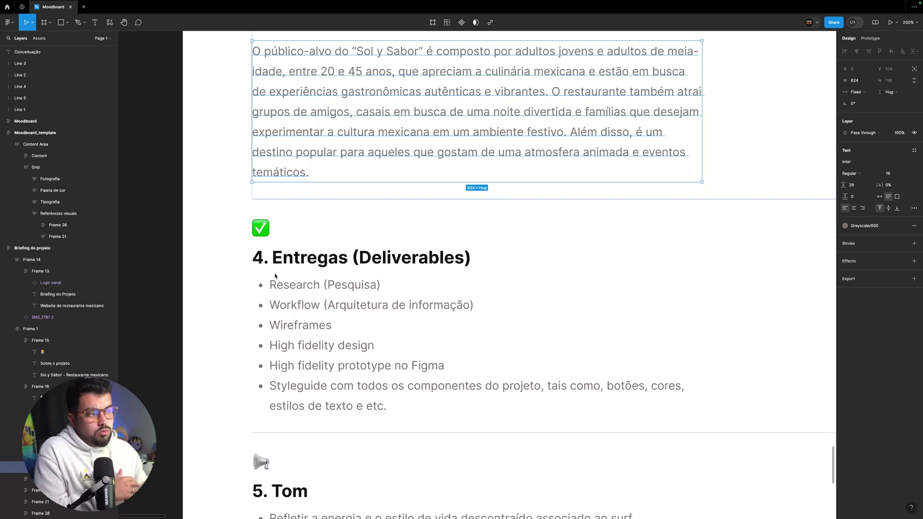
scroll(275, 276, down, 3)
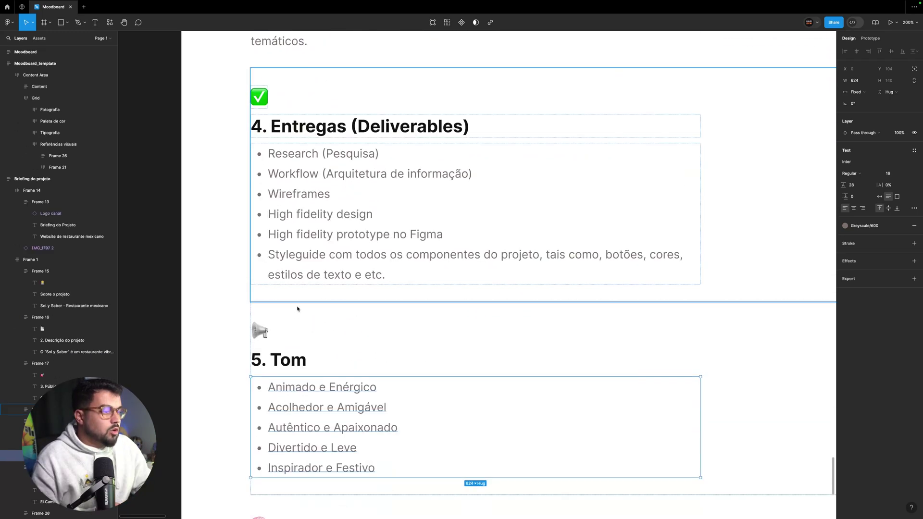
click(146, 354)
scroll(145, 354, down, 2)
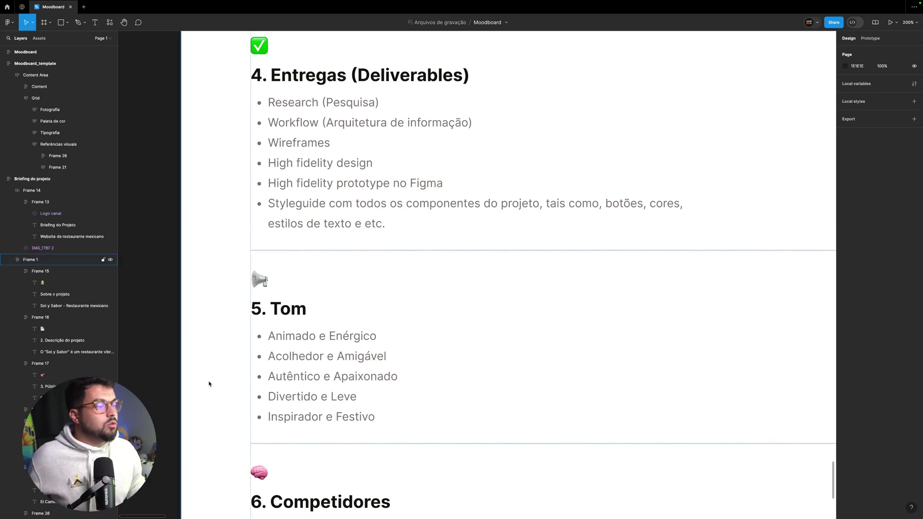
scroll(207, 382, down, 5)
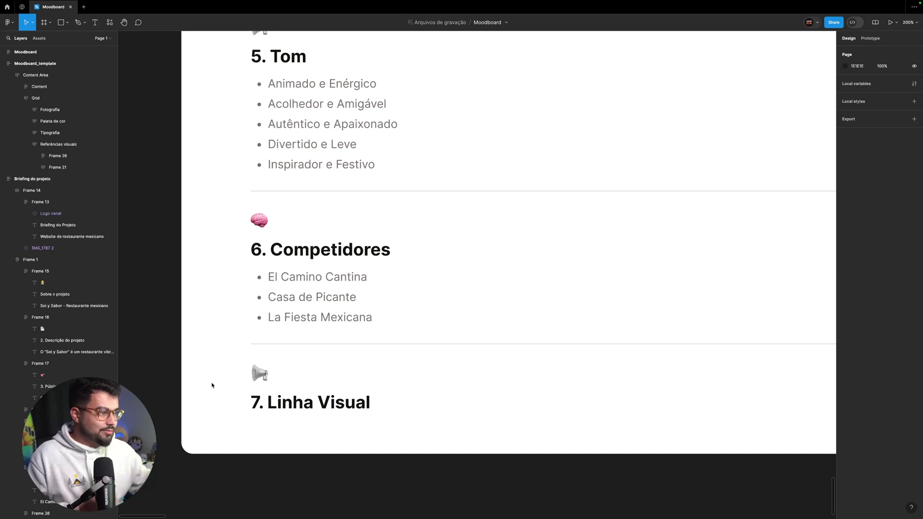
scroll(211, 385, up, 1)
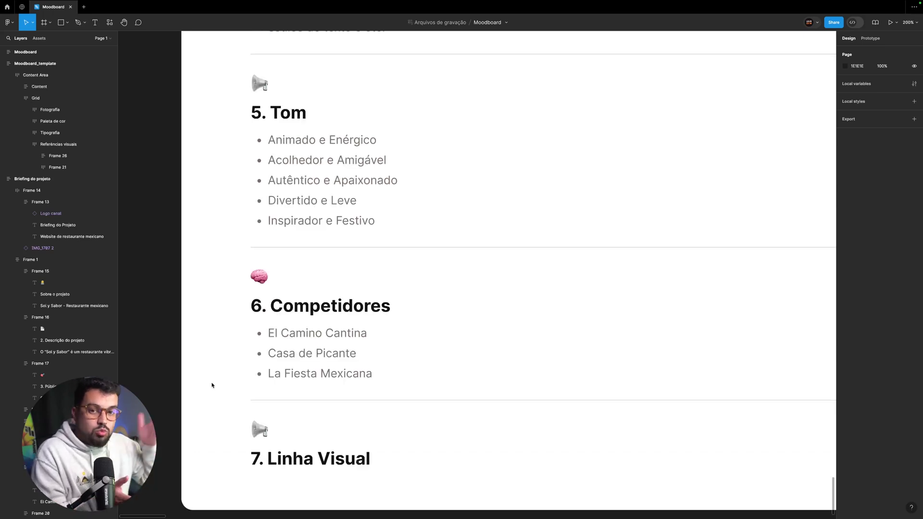
scroll(303, 398, up, 10)
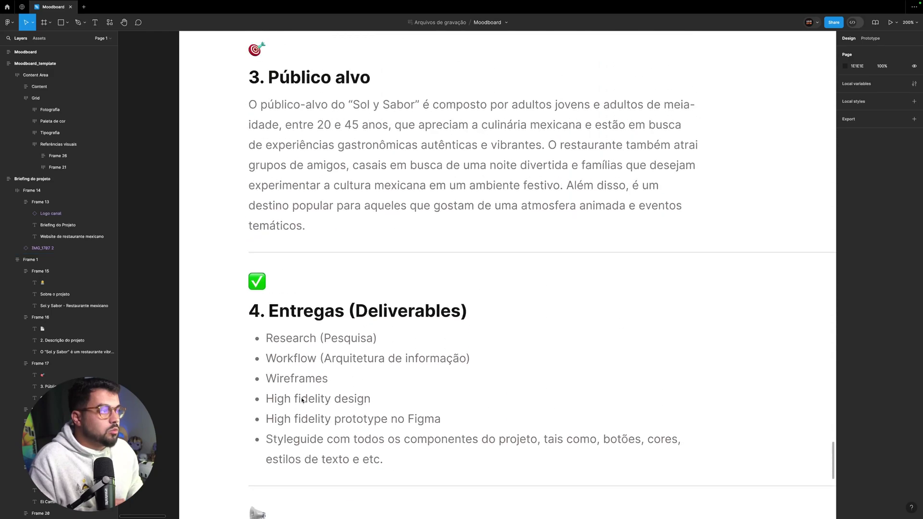
Examine the Fuego Mexicano moodboard's title, concept text and keywords at close range.
scroll(302, 400, right, 10)
scroll(303, 400, right, 10)
scroll(303, 401, down, 2)
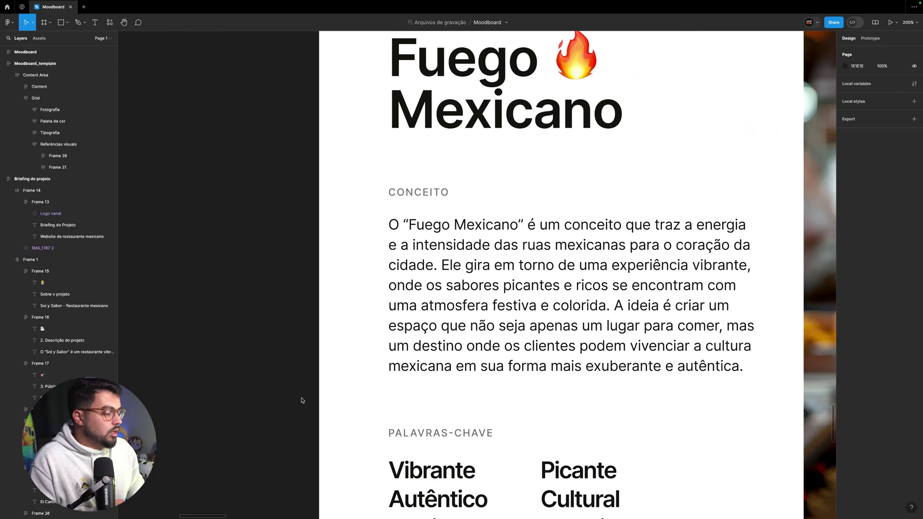
key(shift+0)
scroll(327, 370, right, 5)
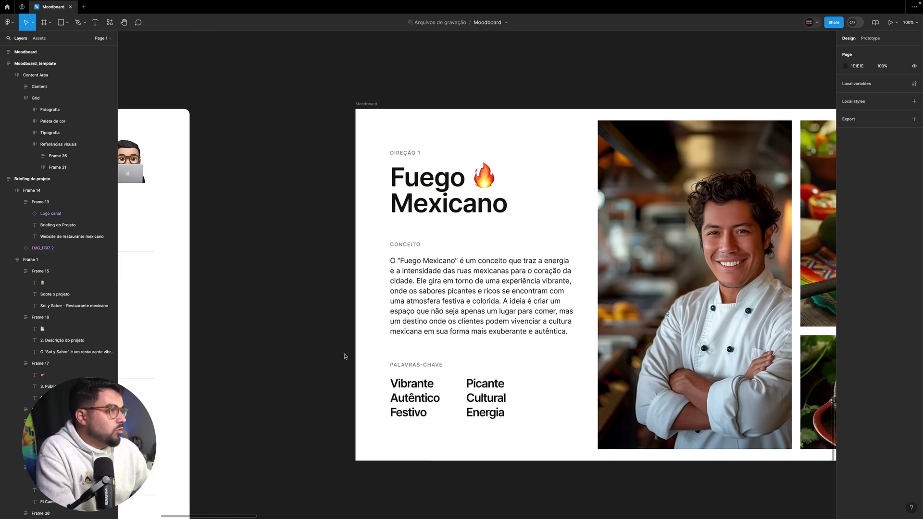
scroll(342, 355, up, 3)
scroll(343, 356, left, 2)
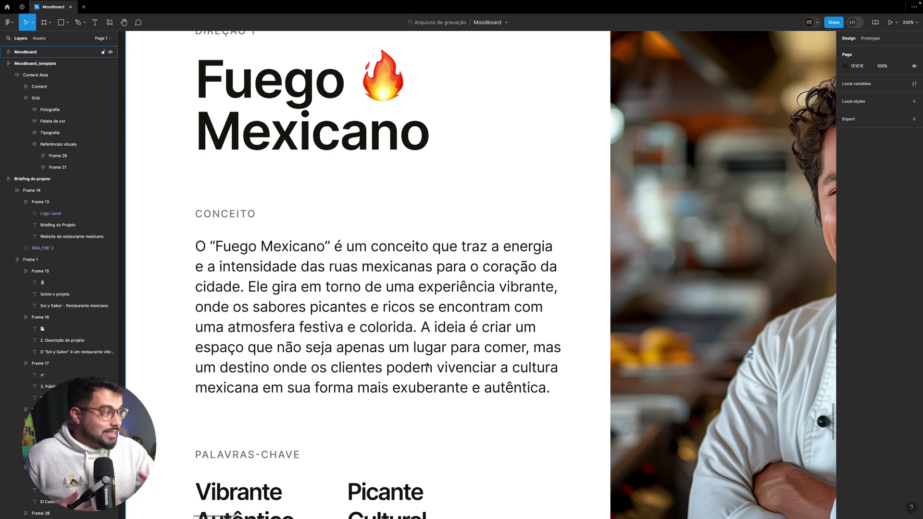
scroll(431, 392, down, 5)
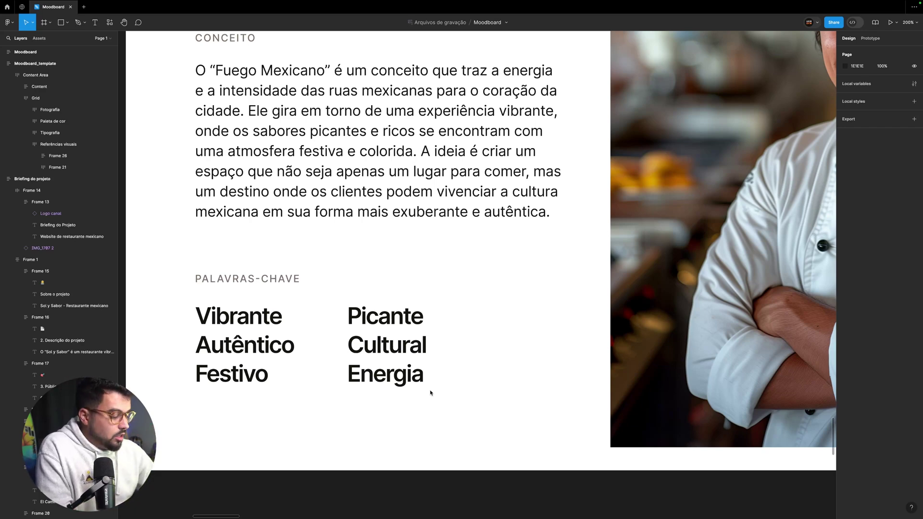
Examine the first photos of the Fuego Mexicano moodboard, from the chef portrait to the food and taco images.
scroll(430, 393, up, 3)
scroll(431, 393, right, 8)
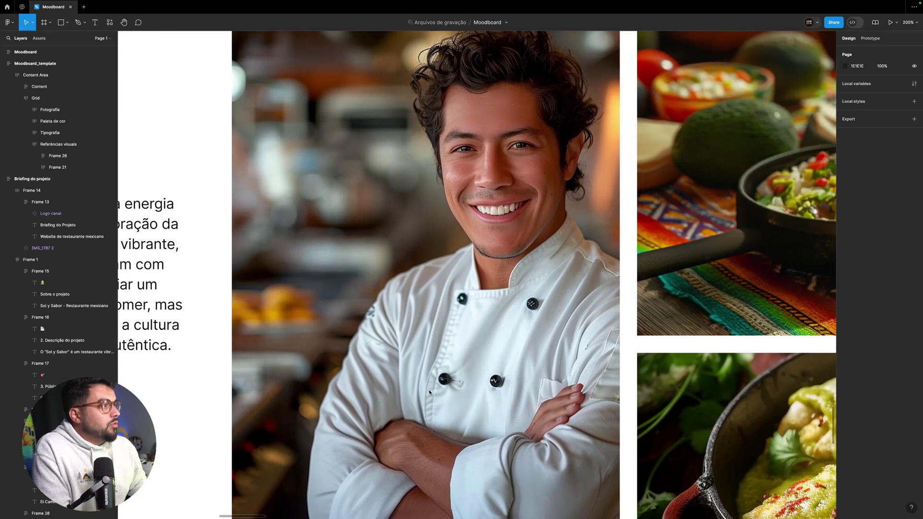
key(shift+0)
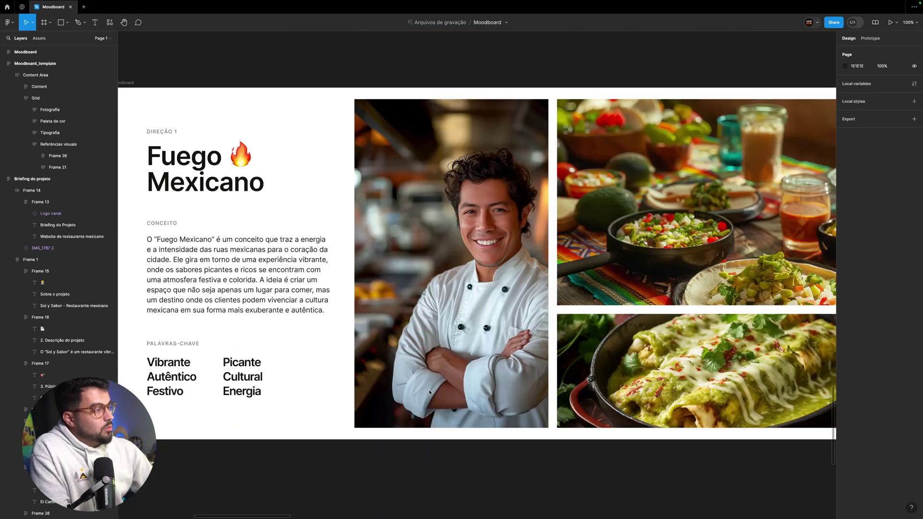
scroll(429, 392, right, 5)
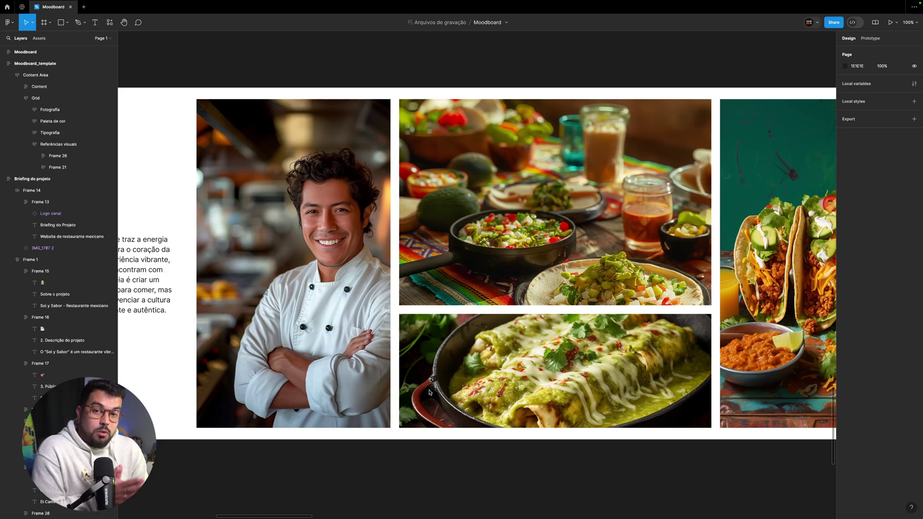
scroll(430, 392, right, 3)
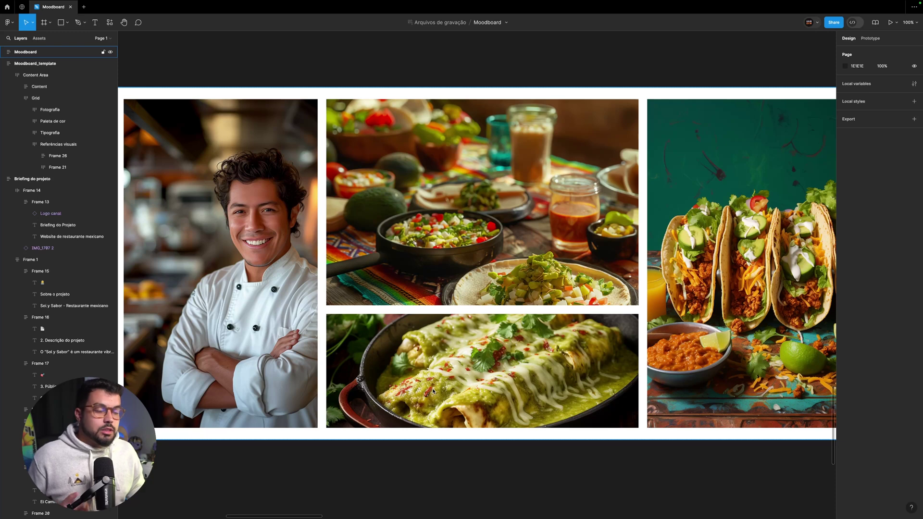
scroll(434, 392, right, 3)
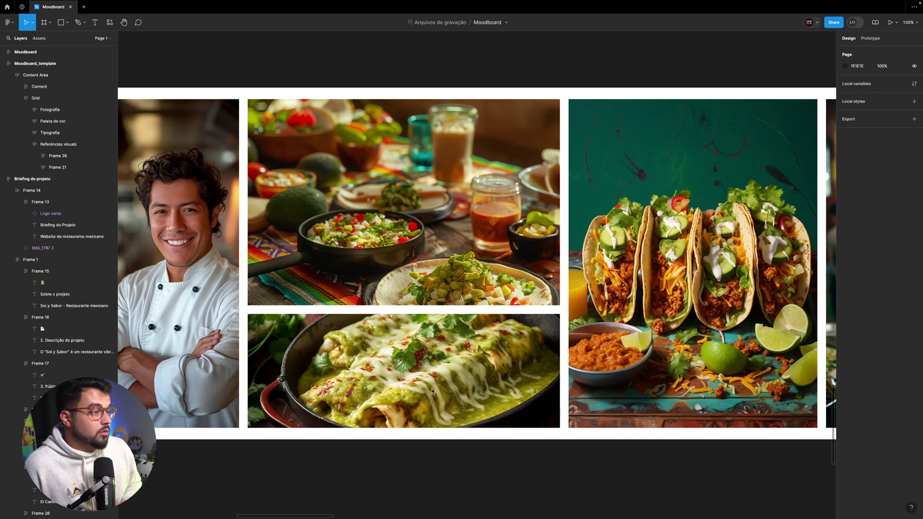
scroll(470, 393, right, 3)
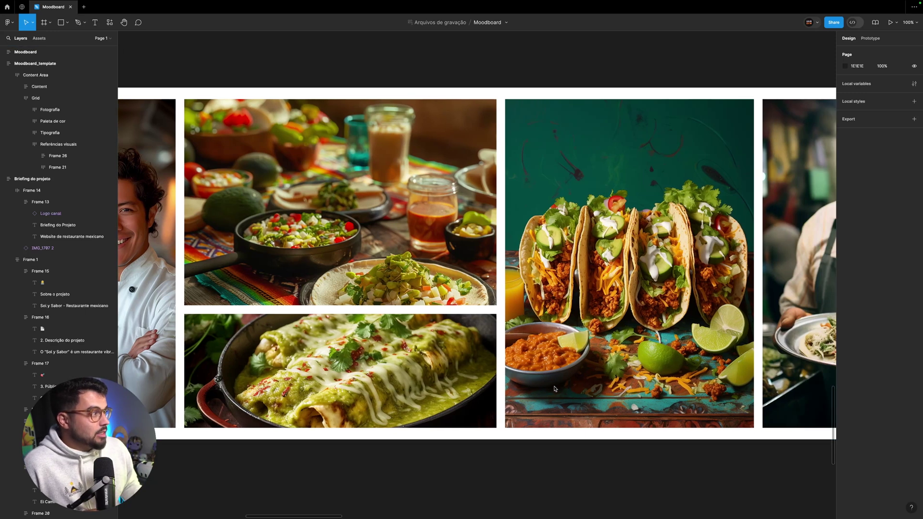
scroll(529, 375, left, 2)
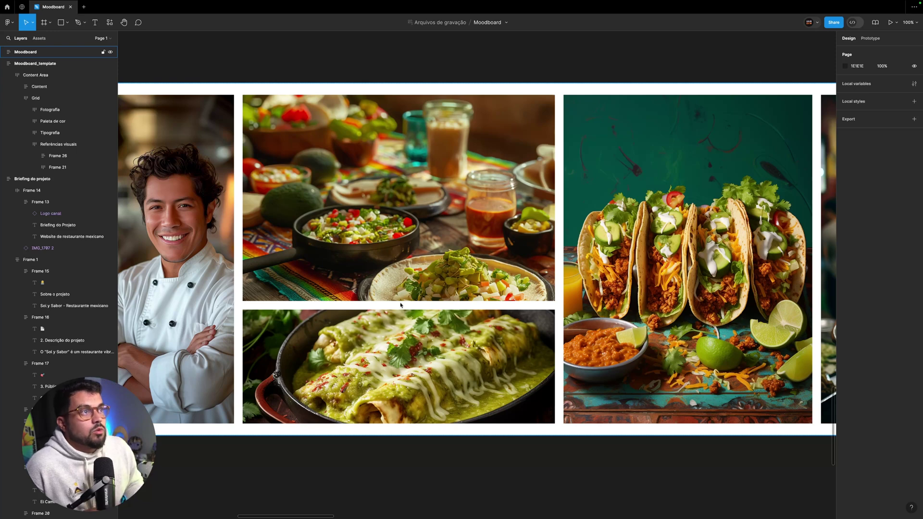
Open the Lummi plugin from the recently used plugins.
click(109, 22)
click(145, 38)
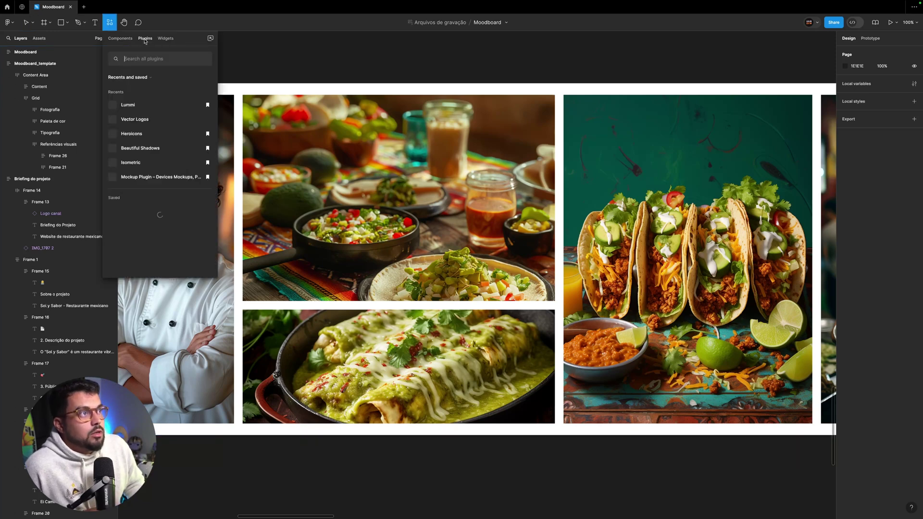
click(130, 108)
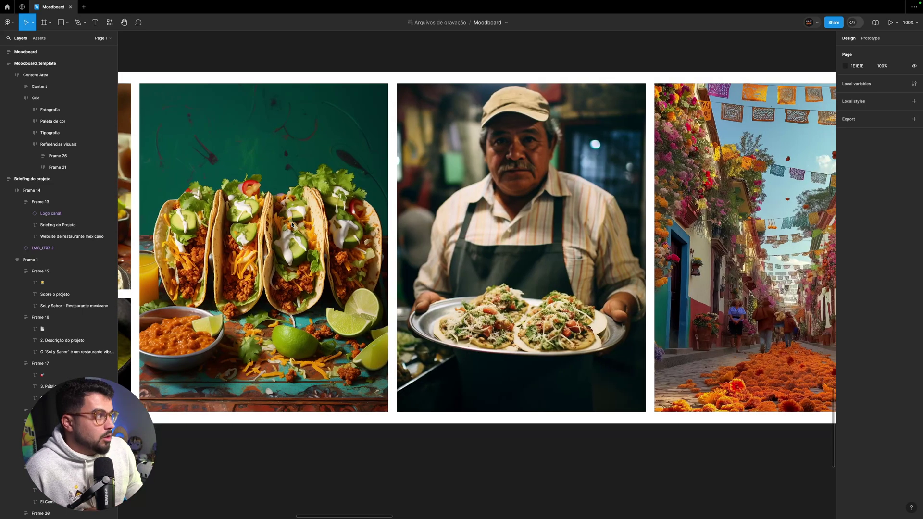
Examine the moodboard's remaining photos, from the street food vendor and flower-covered street to the diners and restaurant interior.
scroll(292, 225, right, 5)
scroll(291, 225, right, 3)
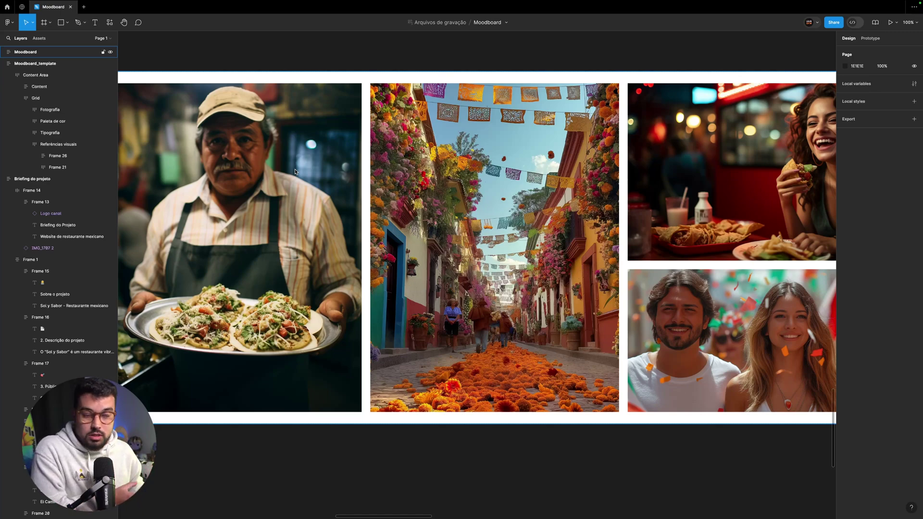
scroll(357, 195, right, 5)
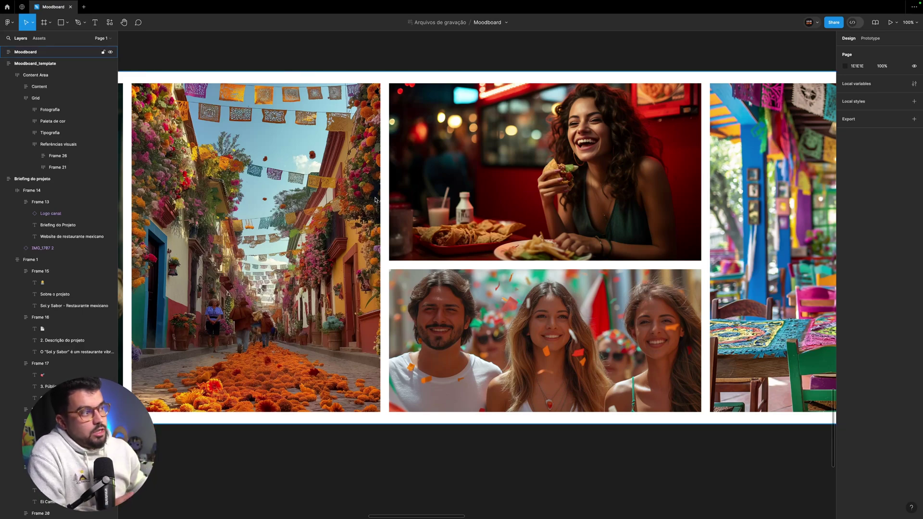
scroll(383, 204, right, 2)
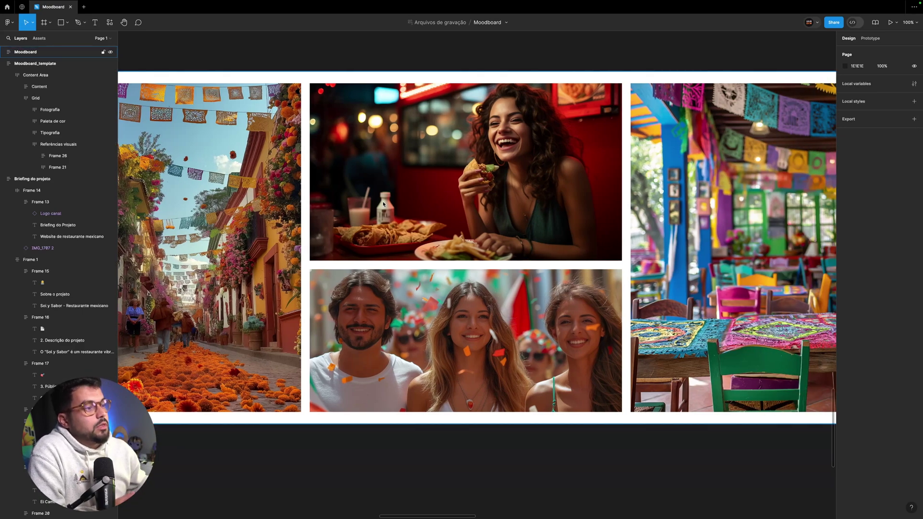
Examine the moodboard's five-colour palette, from Vermelho vibrante to Azul turquesa, against the neighbouring diner and restaurant interior photos.
scroll(263, 216, left, 1)
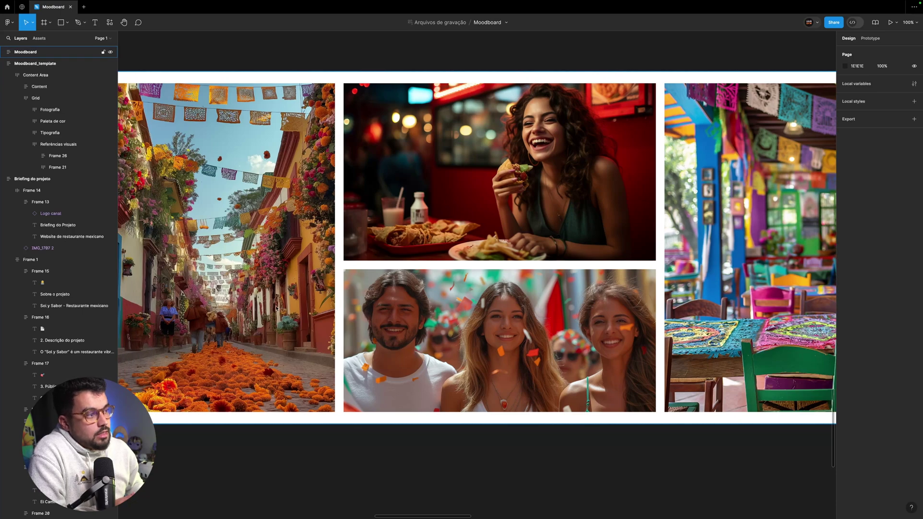
scroll(233, 188, right, 6)
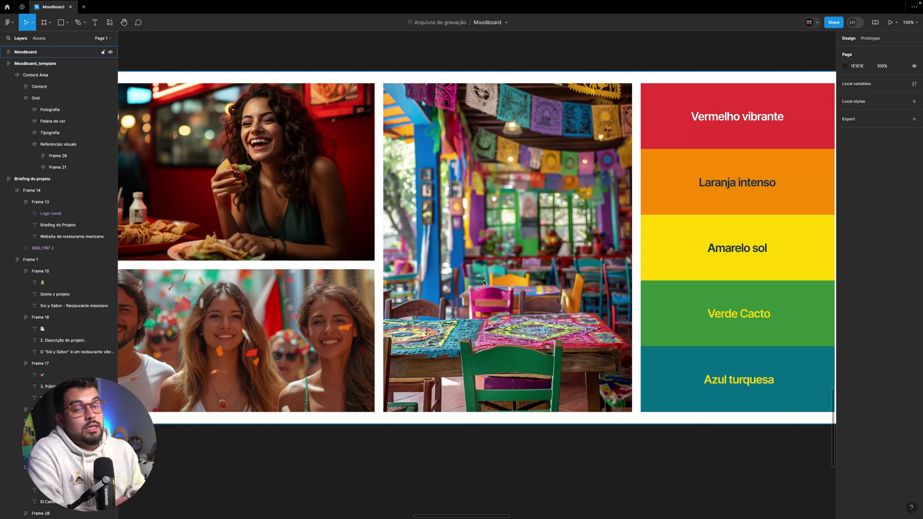
scroll(483, 282, right, 7)
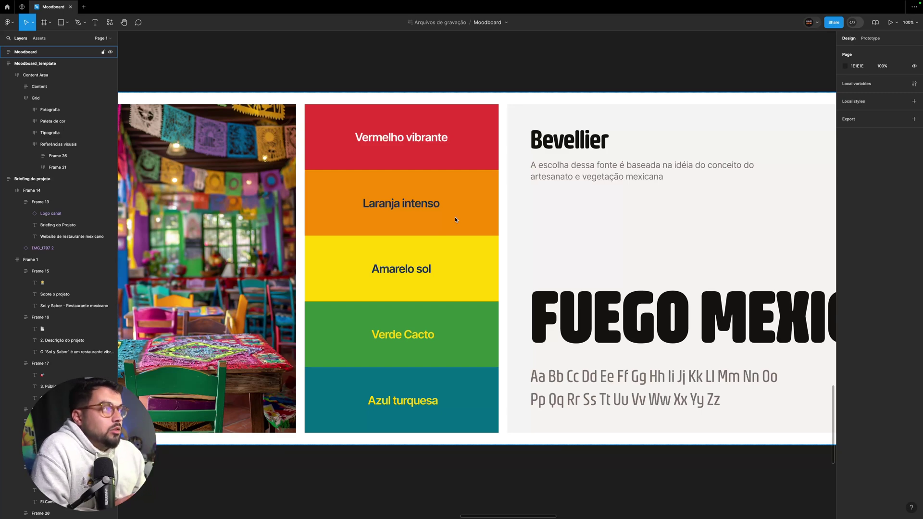
scroll(442, 217, left, 3)
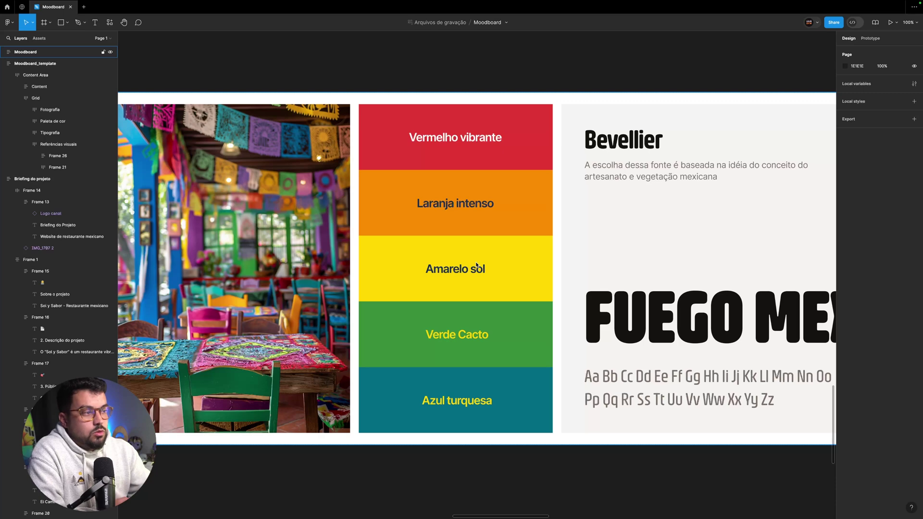
scroll(201, 264, left, 2)
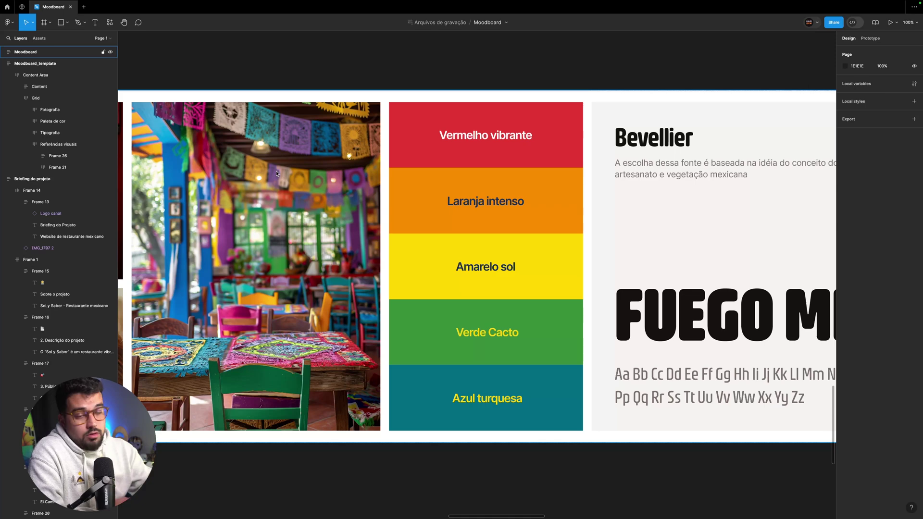
scroll(514, 261, down, 5)
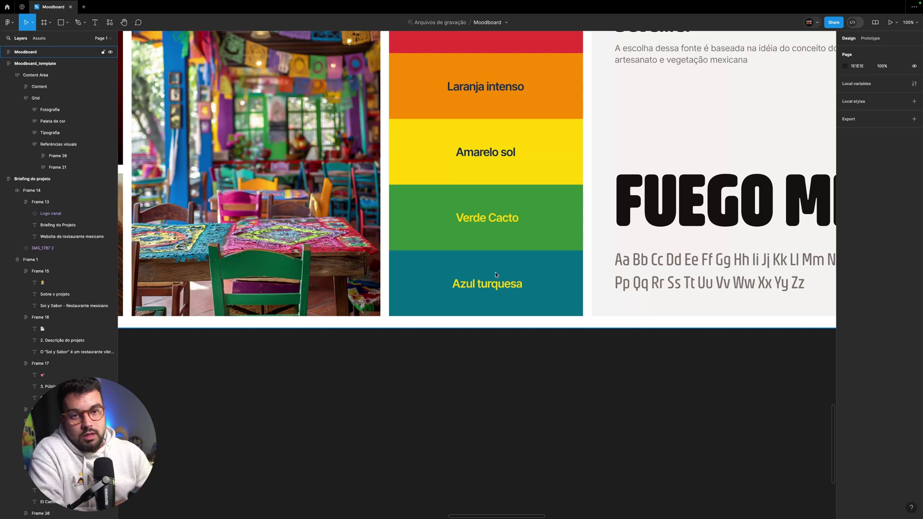
scroll(497, 275, up, 3)
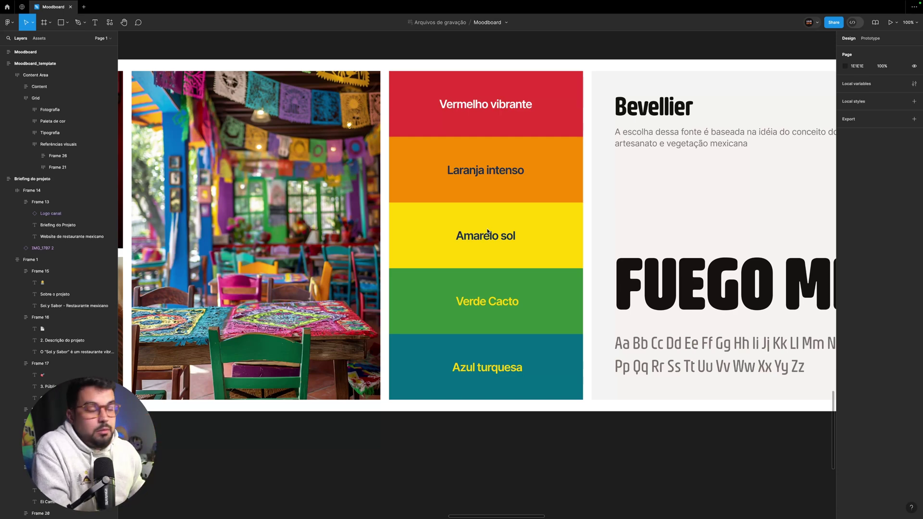
Examine the moodboard's typography section, covering the Bevellier and Inter font samples and the reasons given for choosing them.
scroll(488, 231, right, 10)
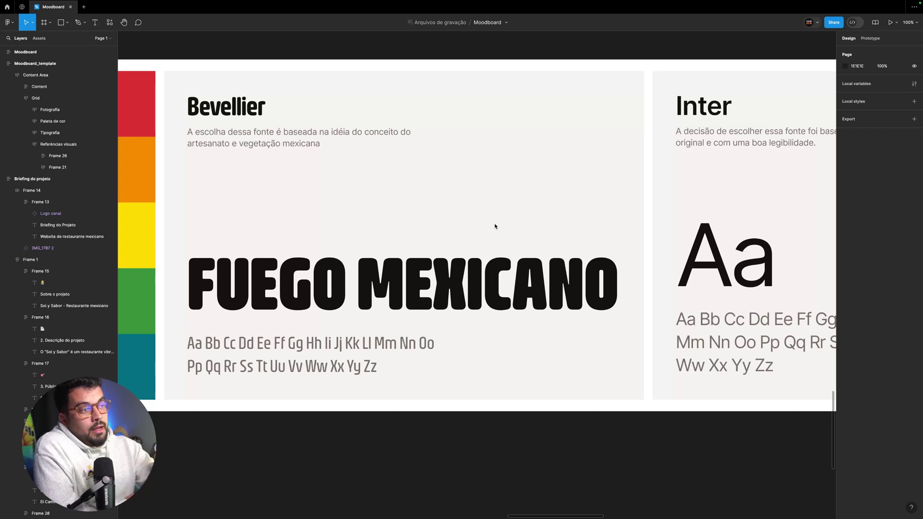
key(ctrl+equal)
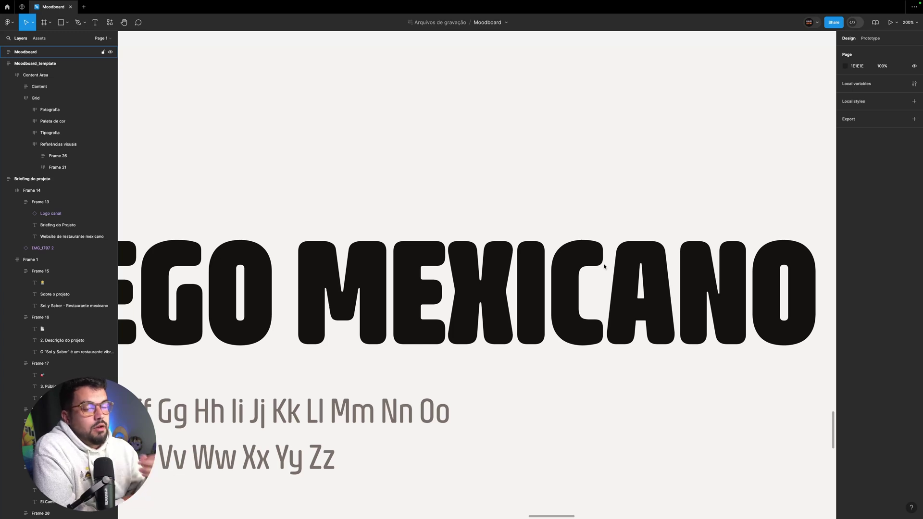
key(ctrl+minus)
scroll(605, 267, right, 10)
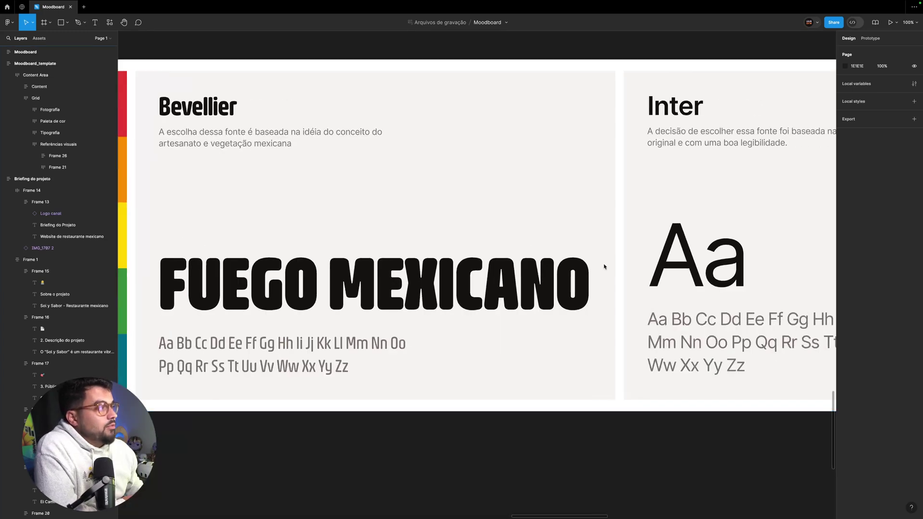
scroll(605, 266, right, 1)
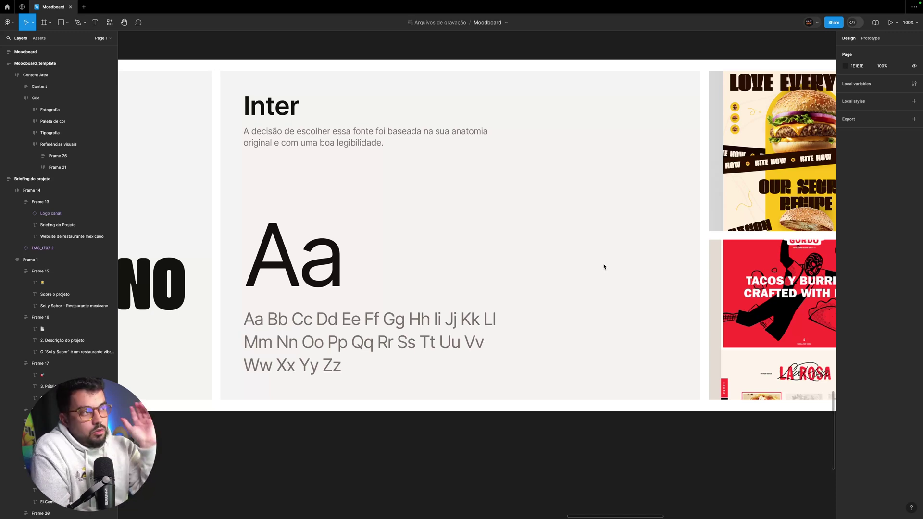
Examine the burger and taco website designs among the moodboard's visual references at close range.
scroll(604, 267, right, 10)
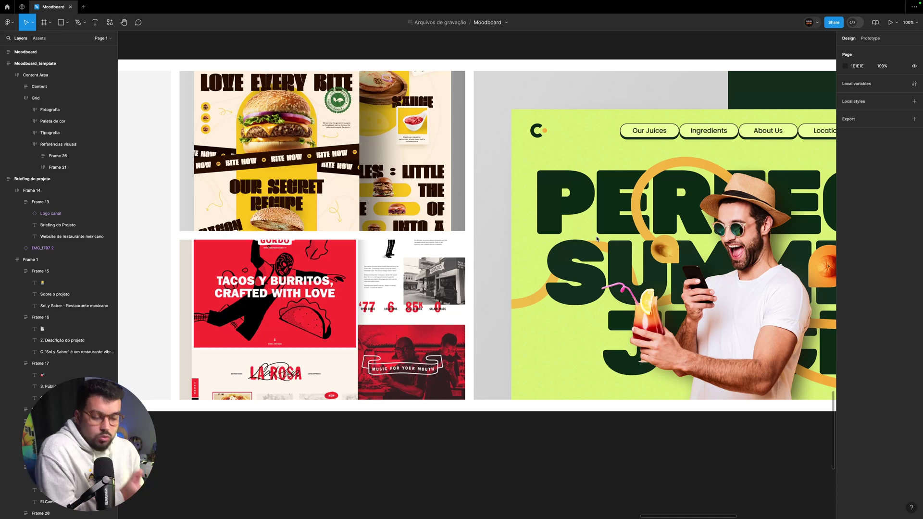
scroll(488, 295, up, 1)
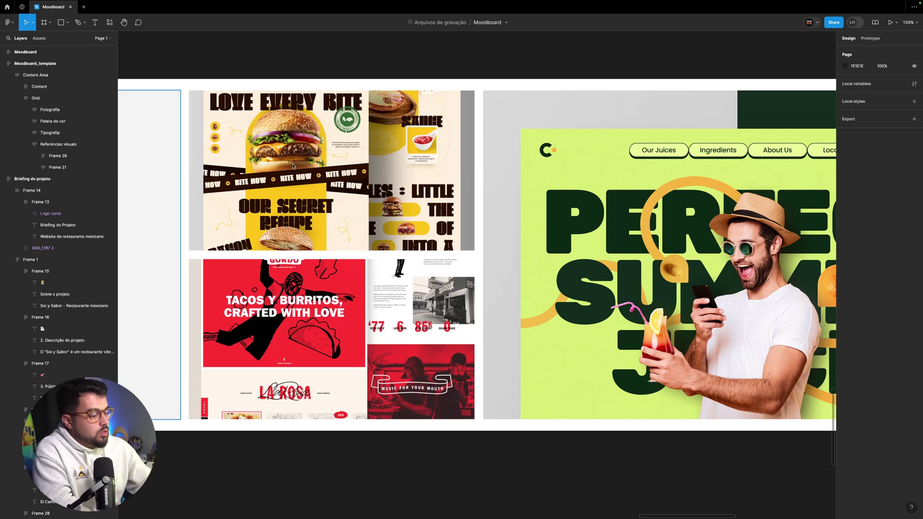
scroll(293, 166, up, 5)
scroll(293, 168, up, 3)
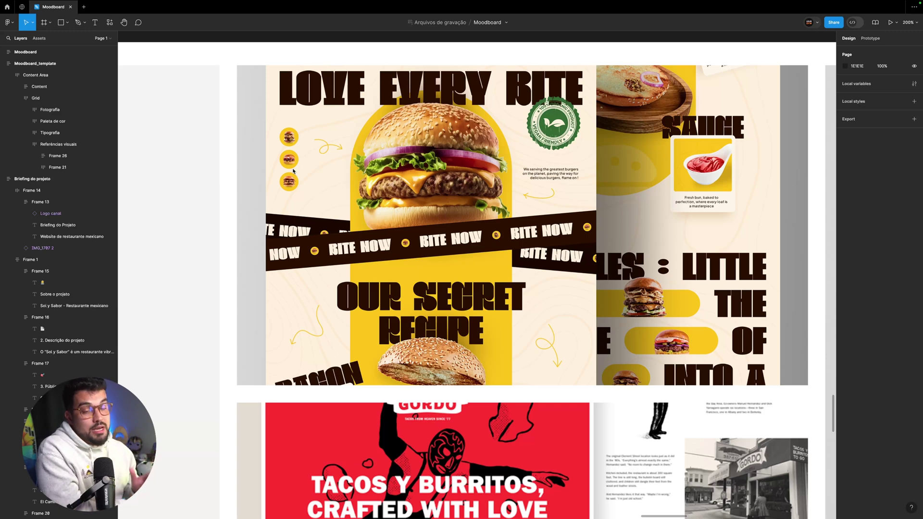
scroll(342, 227, down, 5)
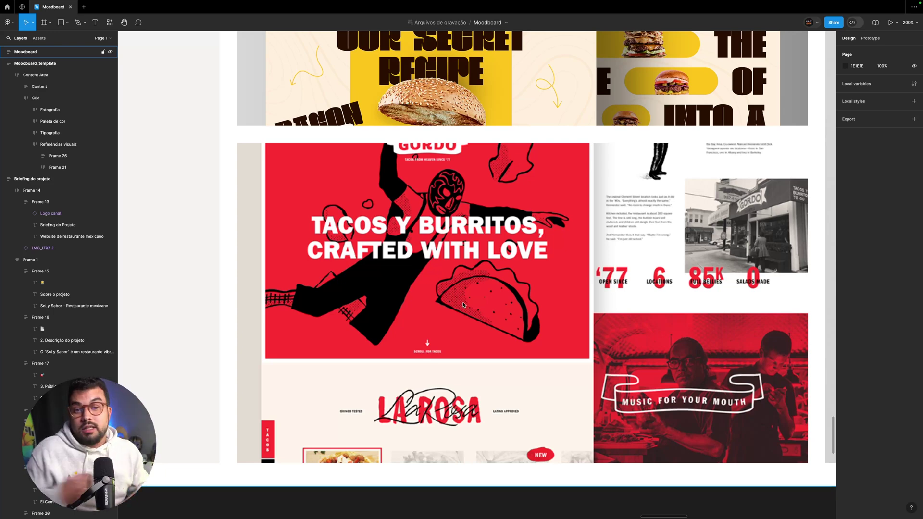
Examine the remaining visual references, from the summer juice website to the baking and Frankfurt pizza designs.
key(shift+0)
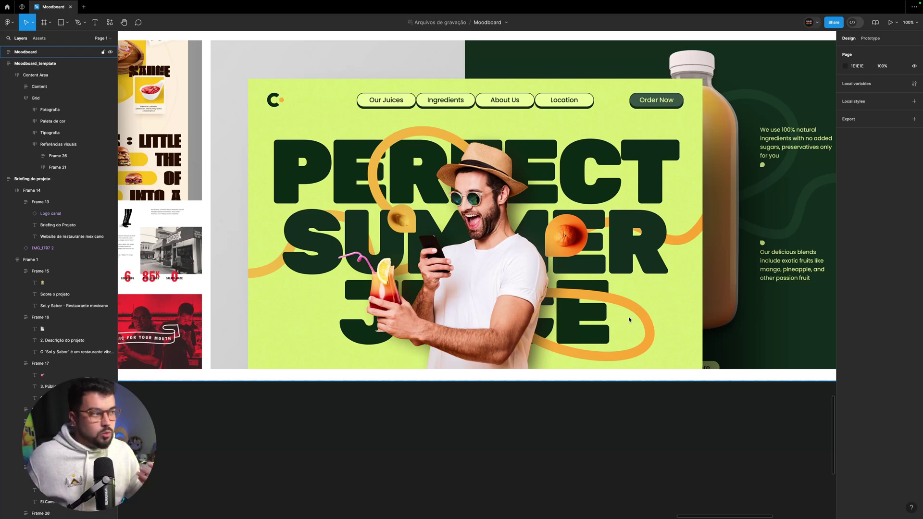
scroll(512, 268, right, 10)
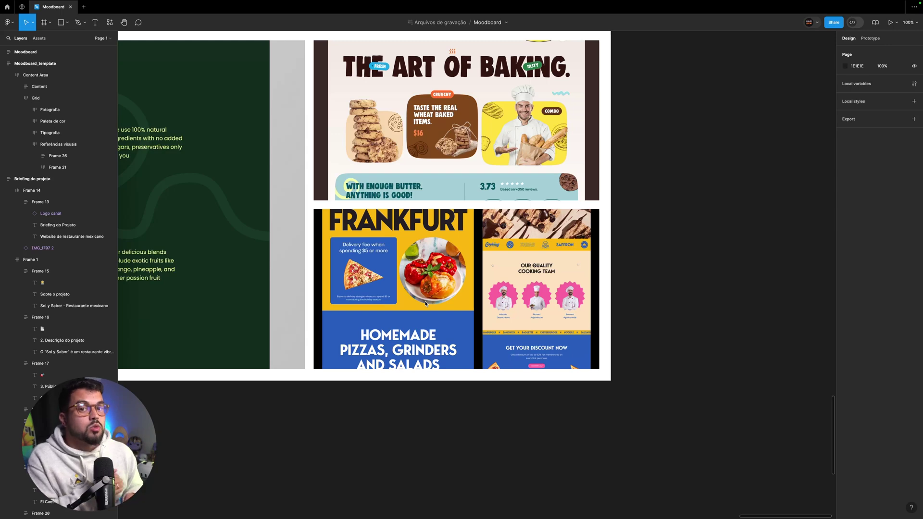
scroll(468, 240, up, 3)
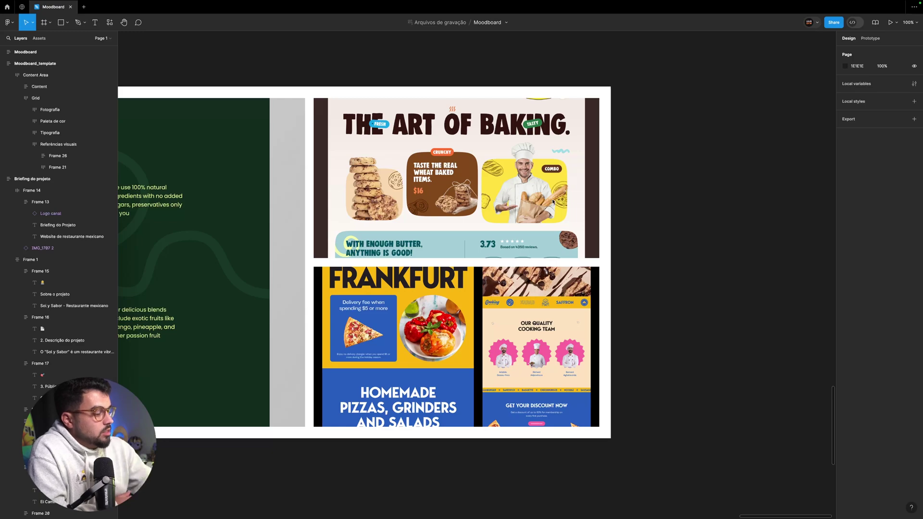
key(ctrl+plus)
scroll(553, 200, up, 7)
scroll(553, 200, down, 3)
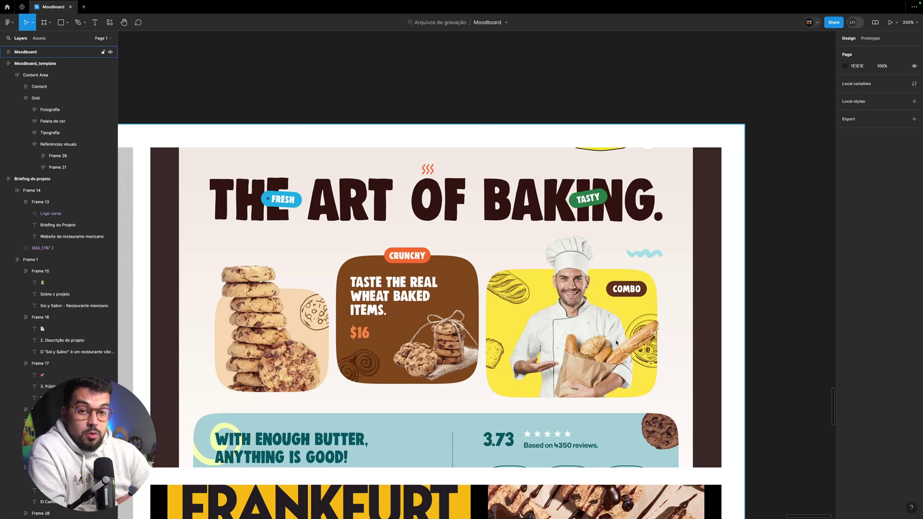
Review the moodboard's photos, palette, fonts and references once more at reduced scale, ending with an overview of the whole canvas.
scroll(617, 343, down, 5)
scroll(551, 372, left, 10)
scroll(548, 372, left, 20)
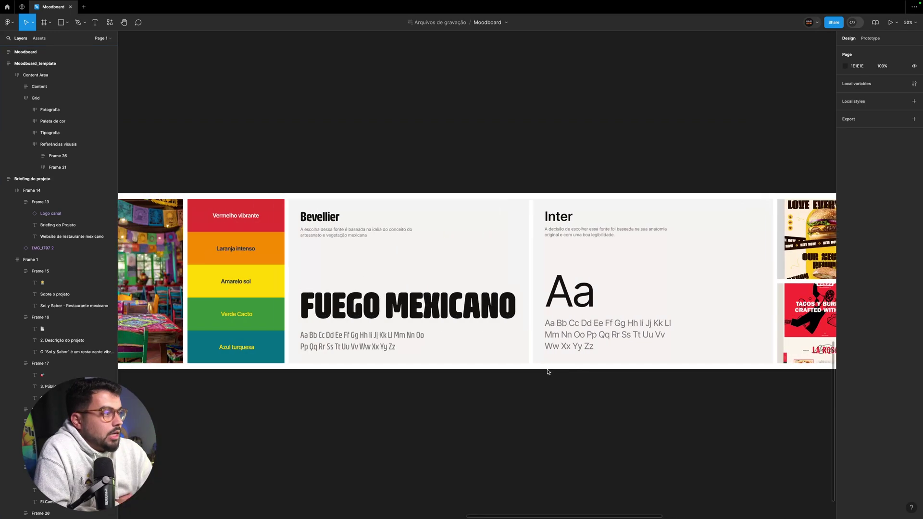
scroll(548, 372, left, 20)
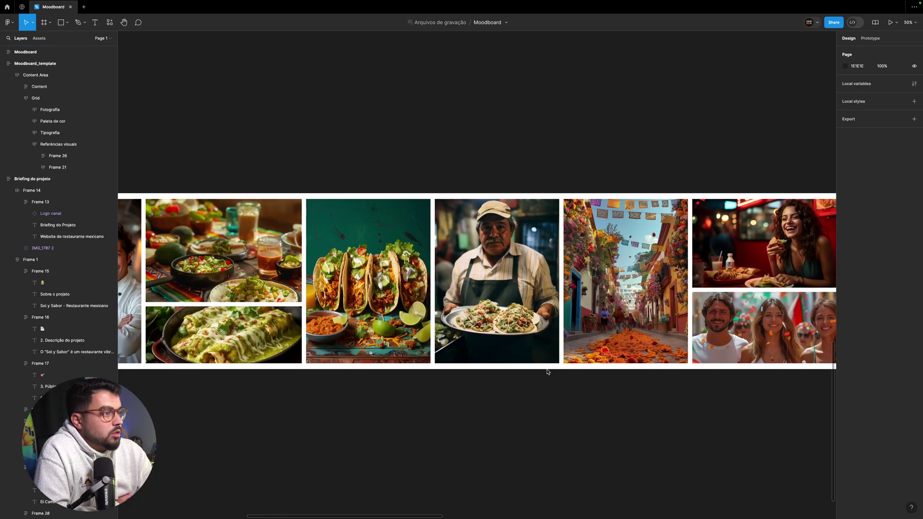
scroll(548, 371, right, 15)
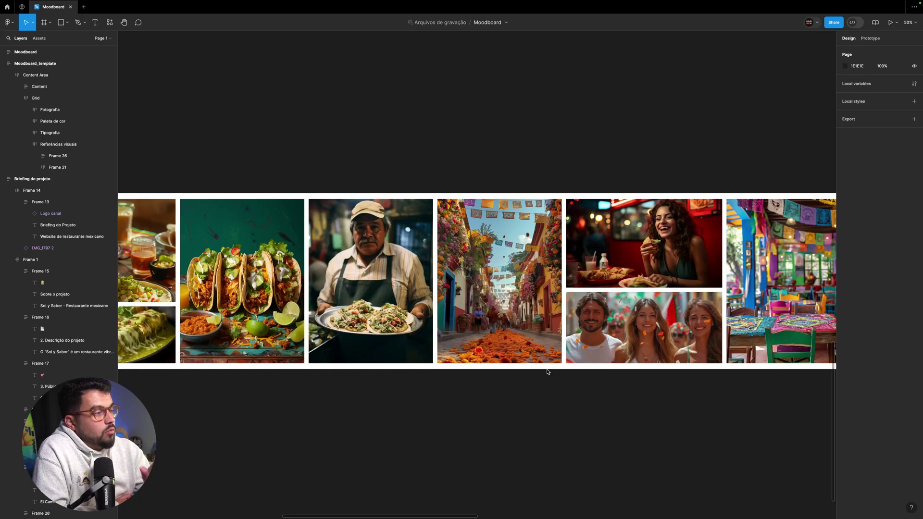
scroll(548, 372, right, 20)
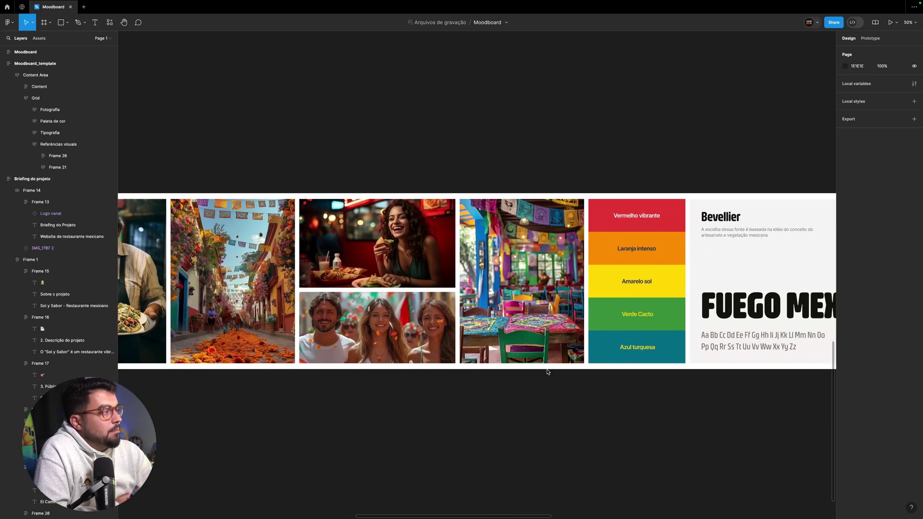
scroll(548, 372, right, 8)
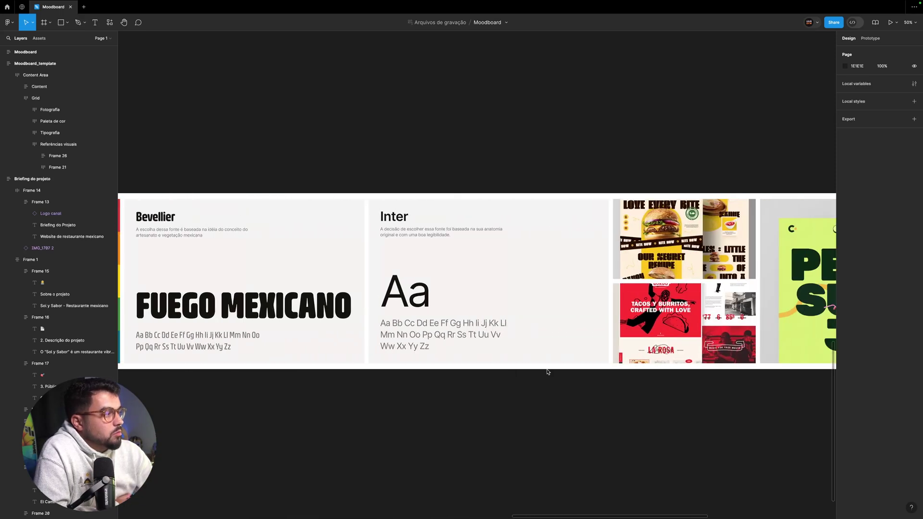
key(shift+1)
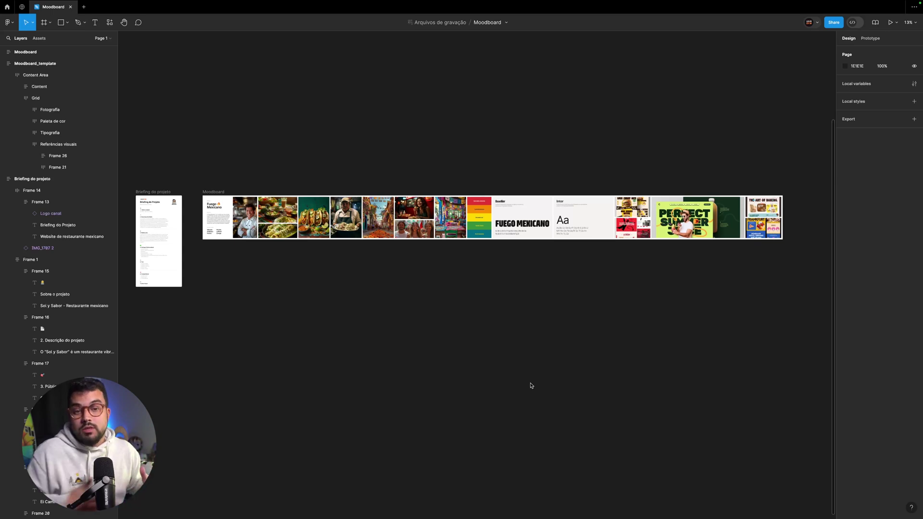